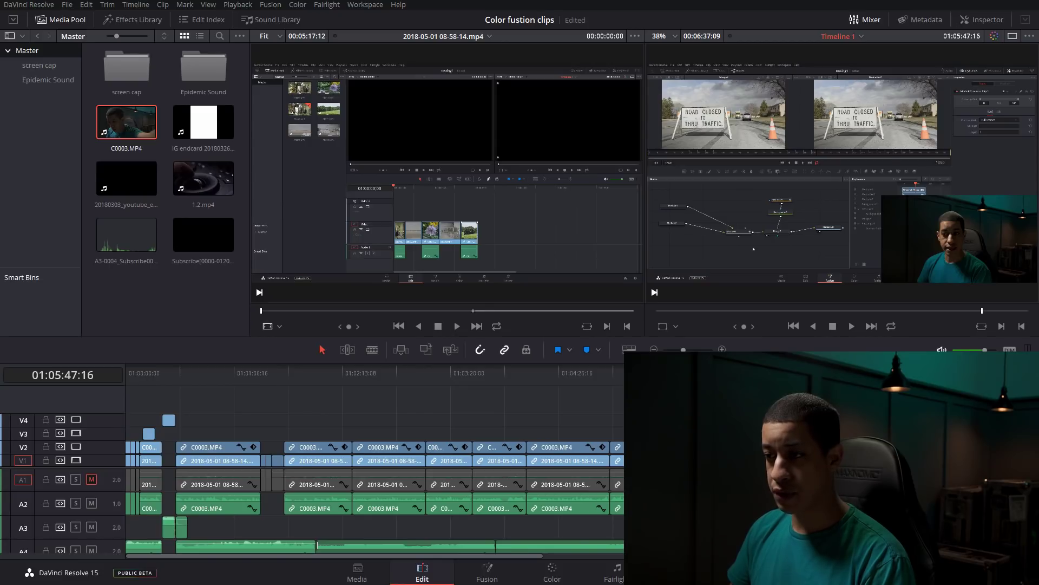
# Combine the V1 and V2 clips at the playhead into a new Fusion clip and open its composition in Fusion
pyautogui.rightClick(699, 120)
pyautogui.click(788, 247)
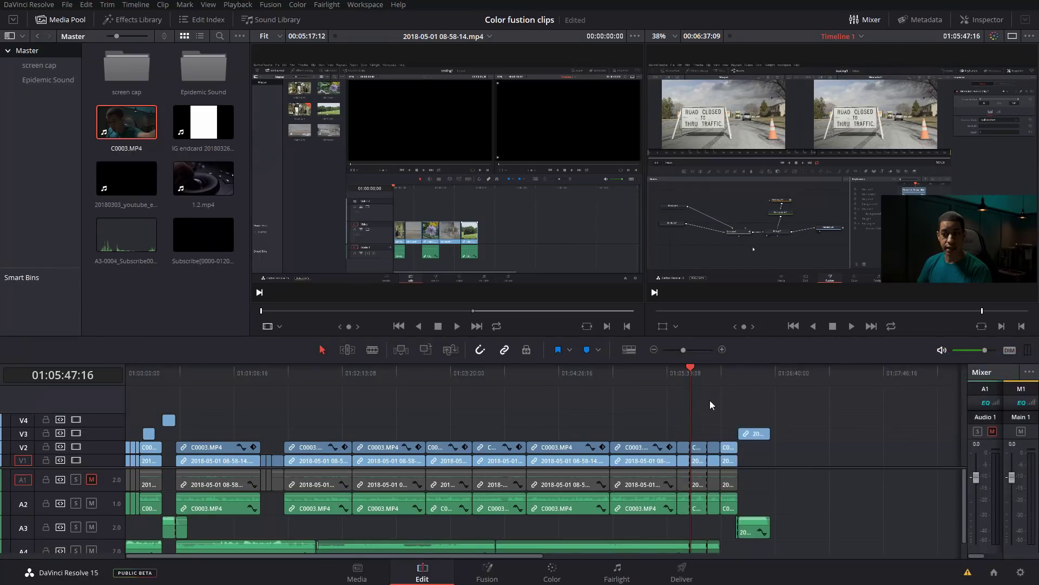
pyautogui.rightClick(698, 461)
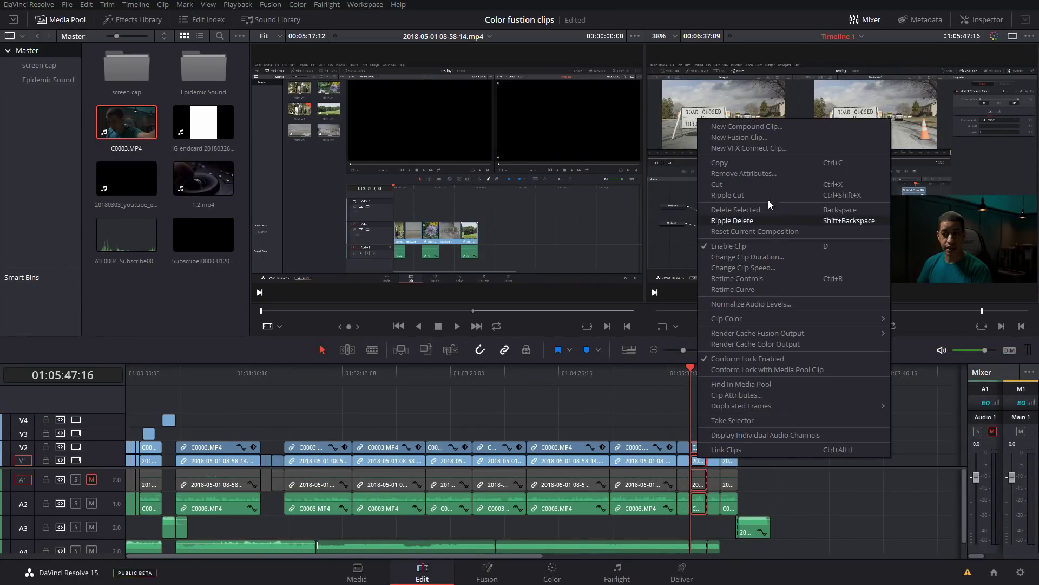
pyautogui.click(762, 138)
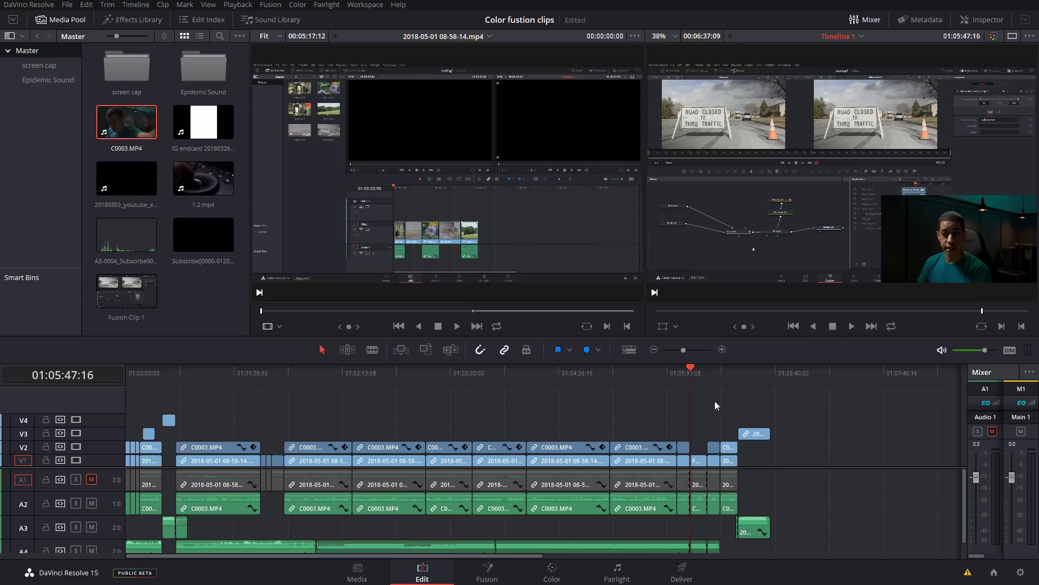
pyautogui.click(487, 578)
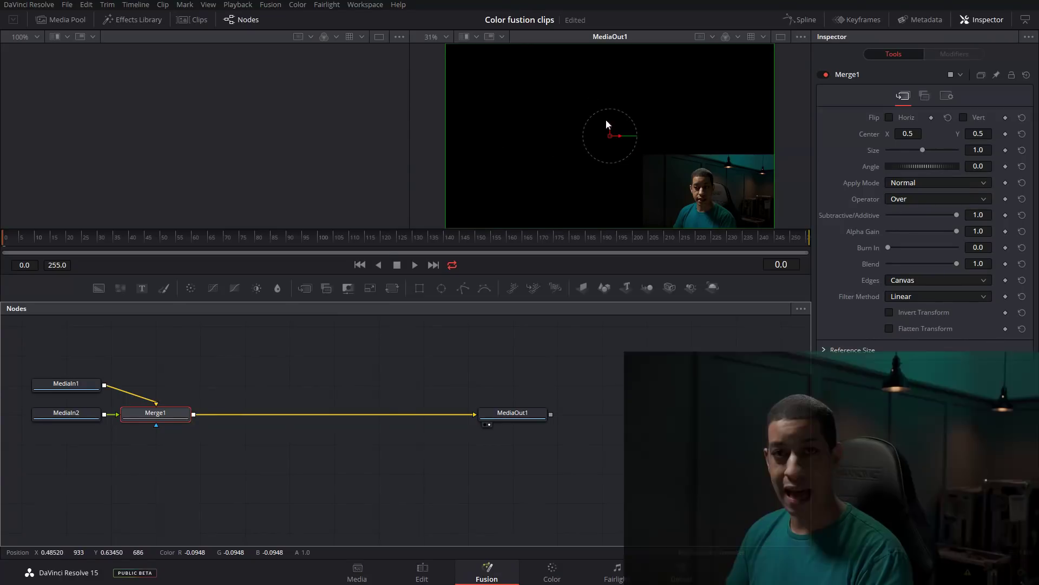
# Load MediaIn1 into the first viewer and MediaIn2 into the second viewer, and inspect the settings of Merge1
pyautogui.click(76, 384)
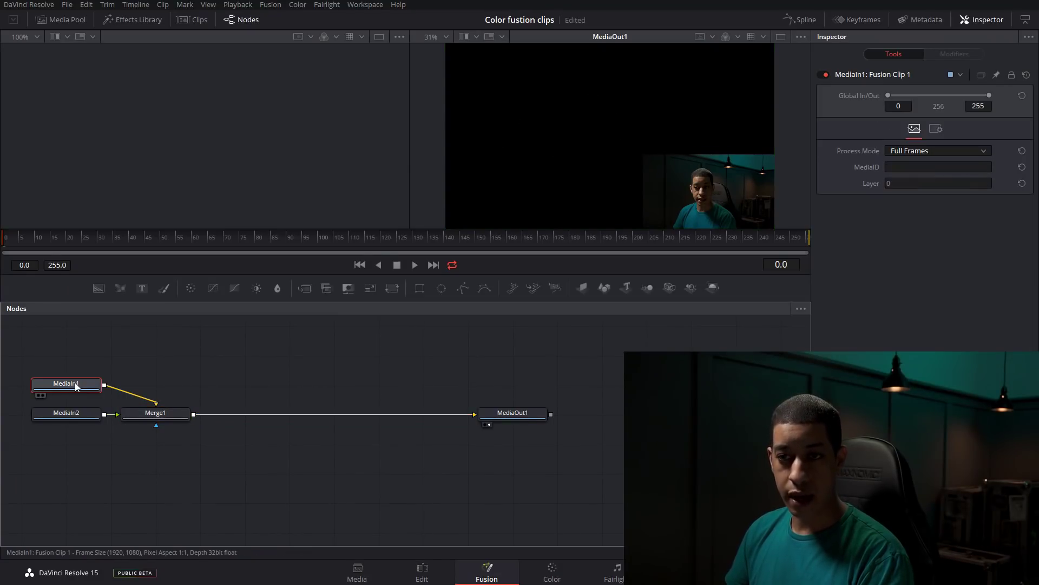
pyautogui.press('1')
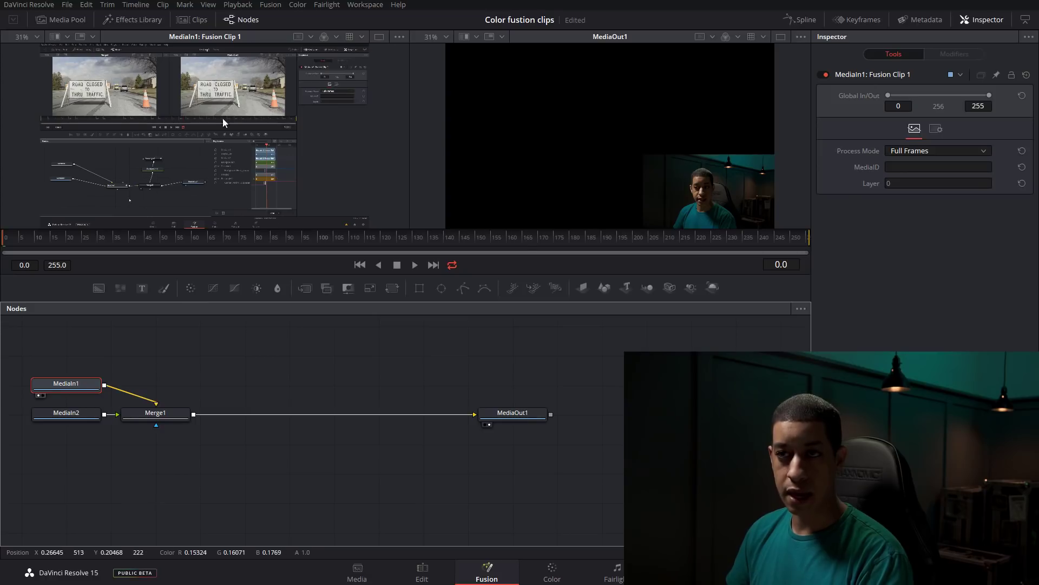
pyautogui.click(81, 414)
pyautogui.press('2')
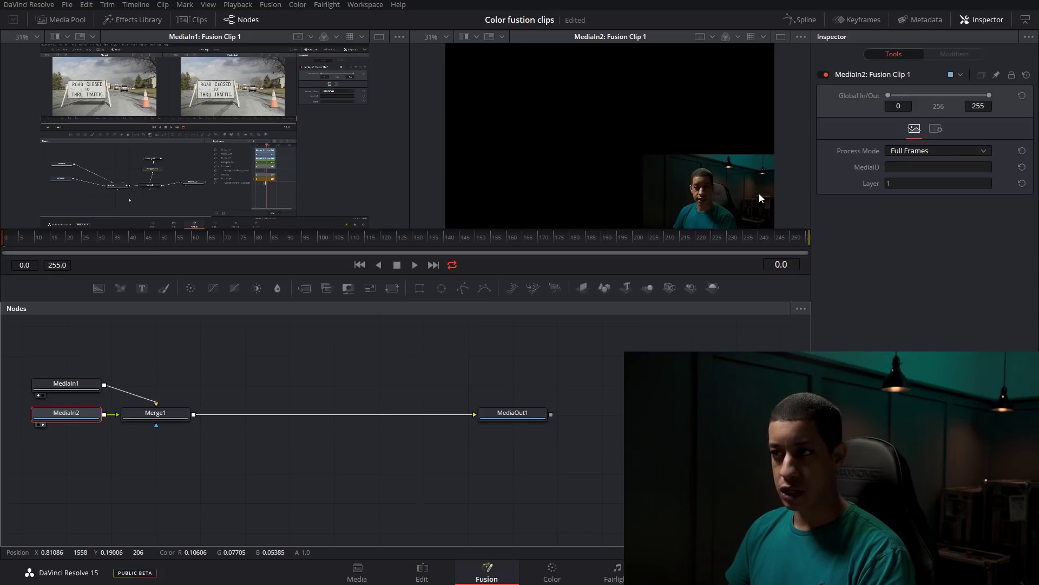
pyautogui.click(161, 418)
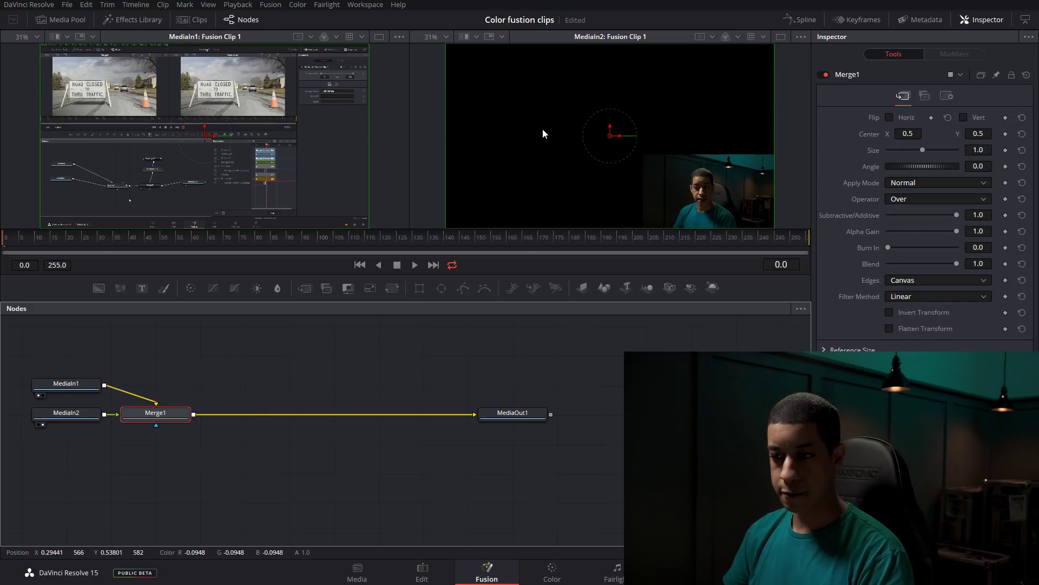
# Open the Fusion clip in its own timeline and check the composition of the C0003.MP4 clip inside it
pyautogui.click(428, 571)
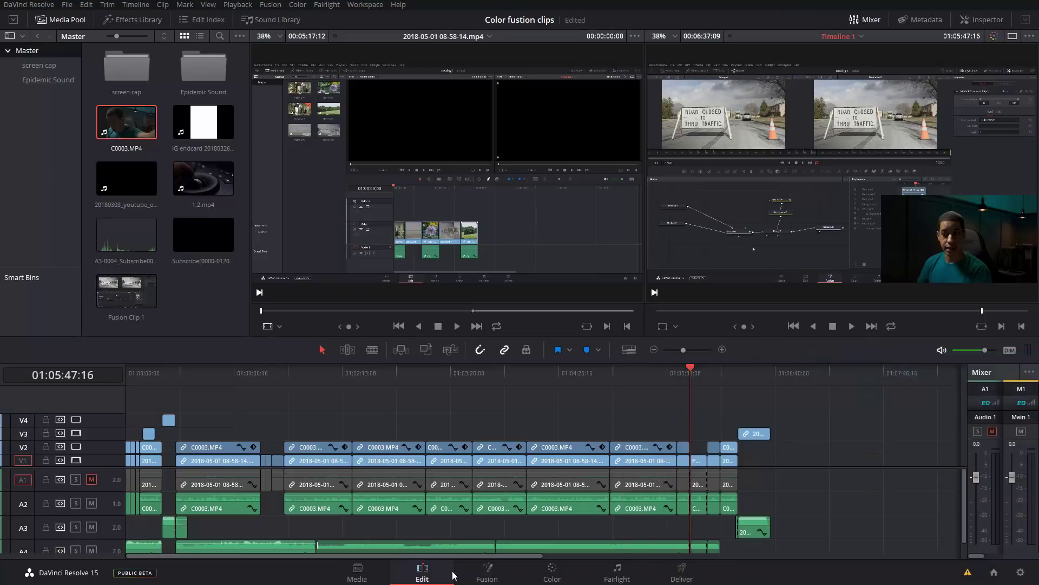
pyautogui.rightClick(699, 462)
pyautogui.click(765, 221)
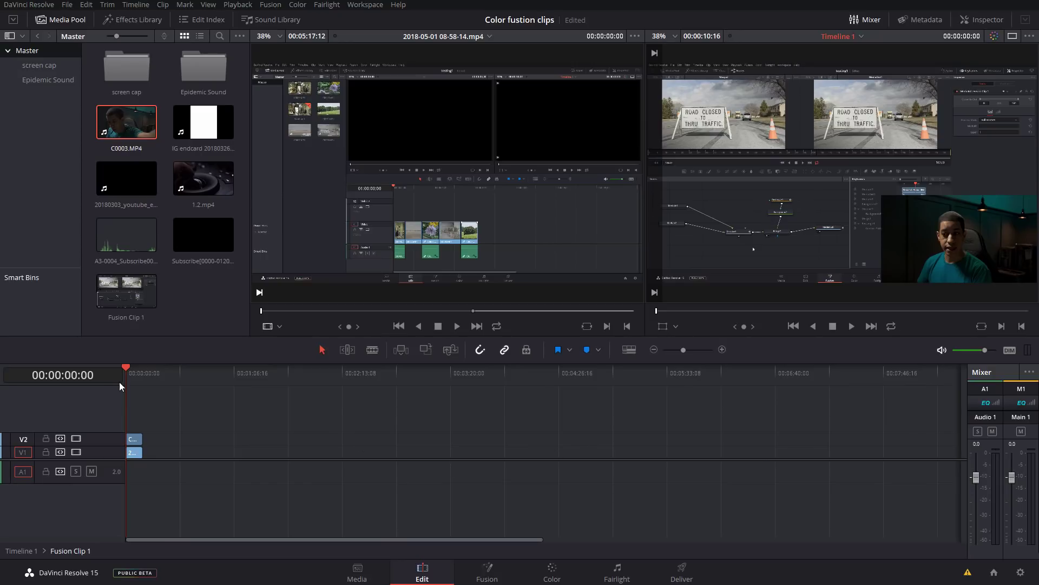
pyautogui.click(487, 575)
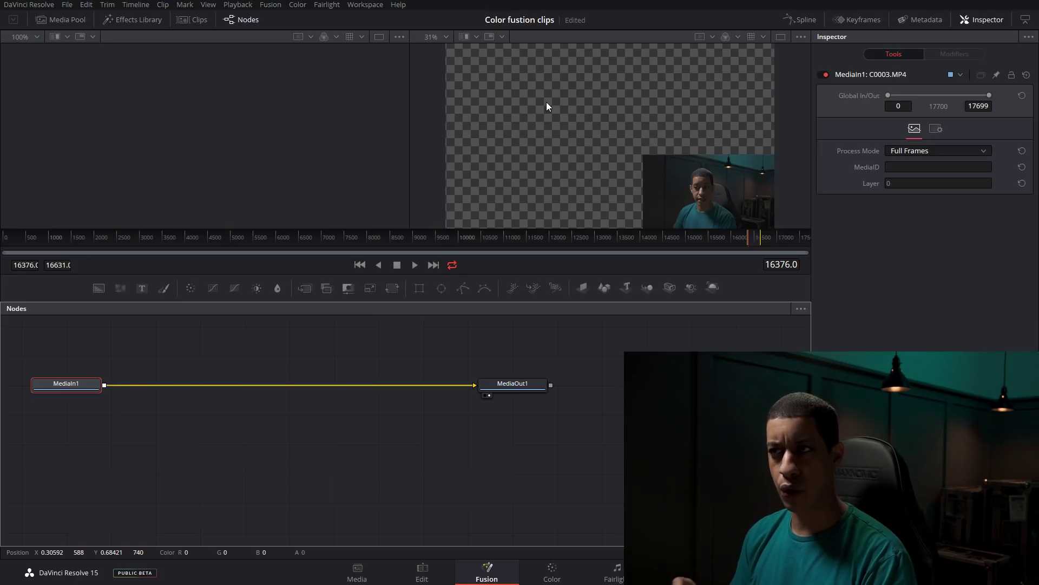
pyautogui.click(404, 572)
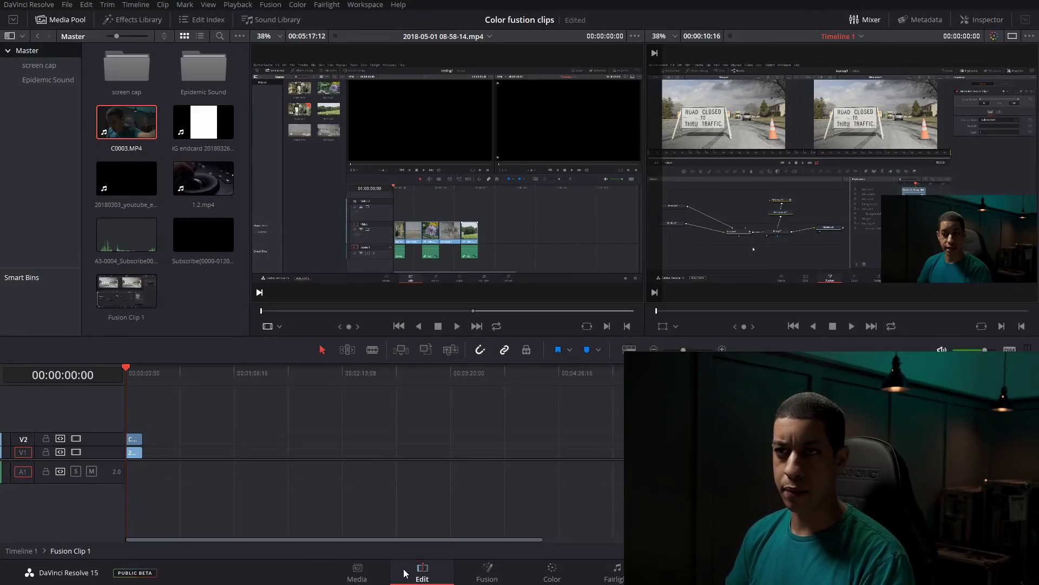
# Reopen Timeline 1 from the screen cap bin and check the Fusion composition of the clip following the Fusion clip
pyautogui.doubleClick(132, 72)
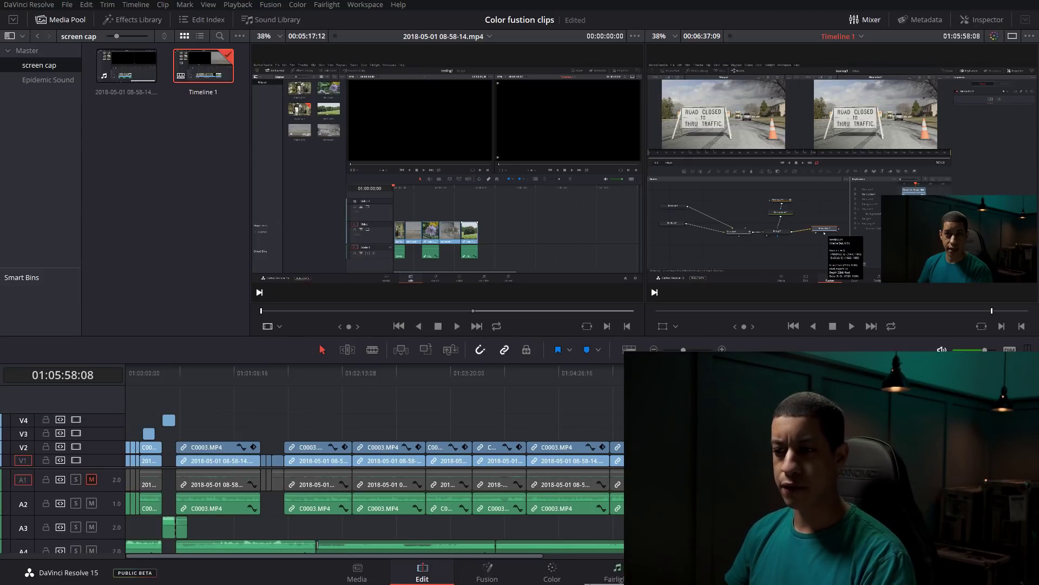
pyautogui.click(505, 579)
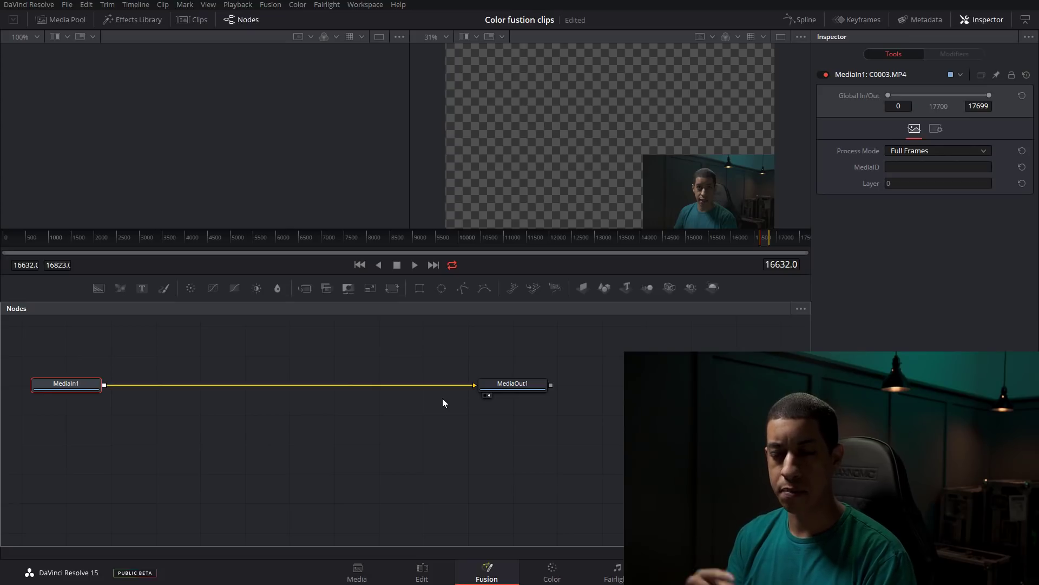
pyautogui.click(439, 574)
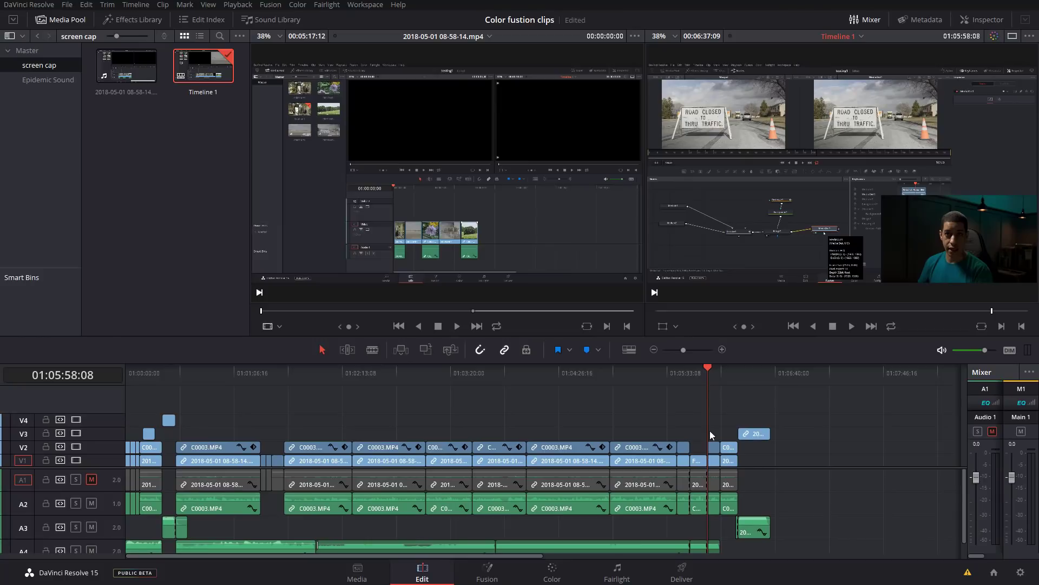
# Return to the Fusion clip's composition and insert a Text node reading TEST, merged between Merge1 and MediaOut1
pyautogui.click(700, 463)
pyautogui.rightClick(699, 464)
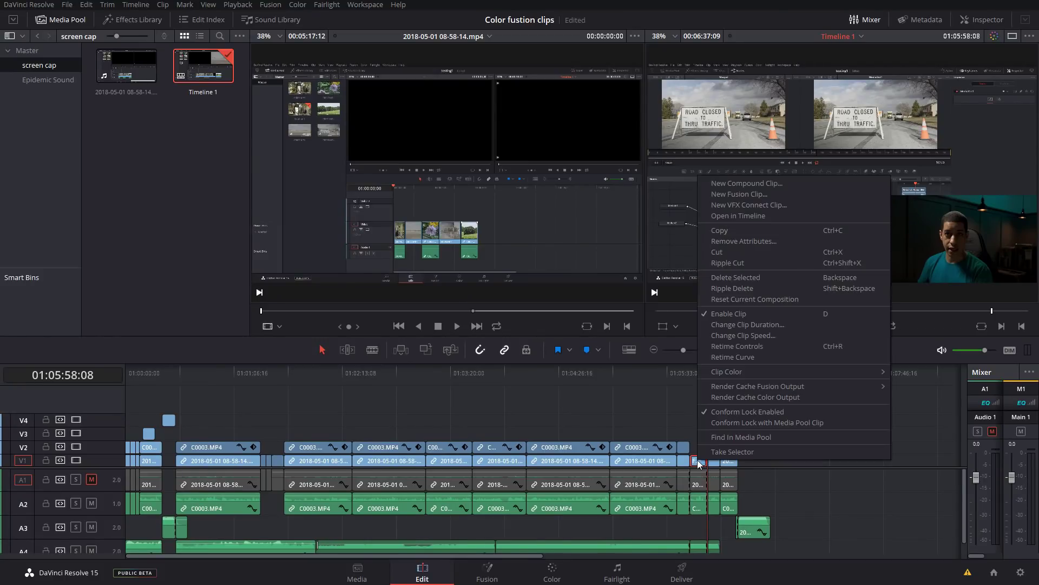
pyautogui.click(688, 375)
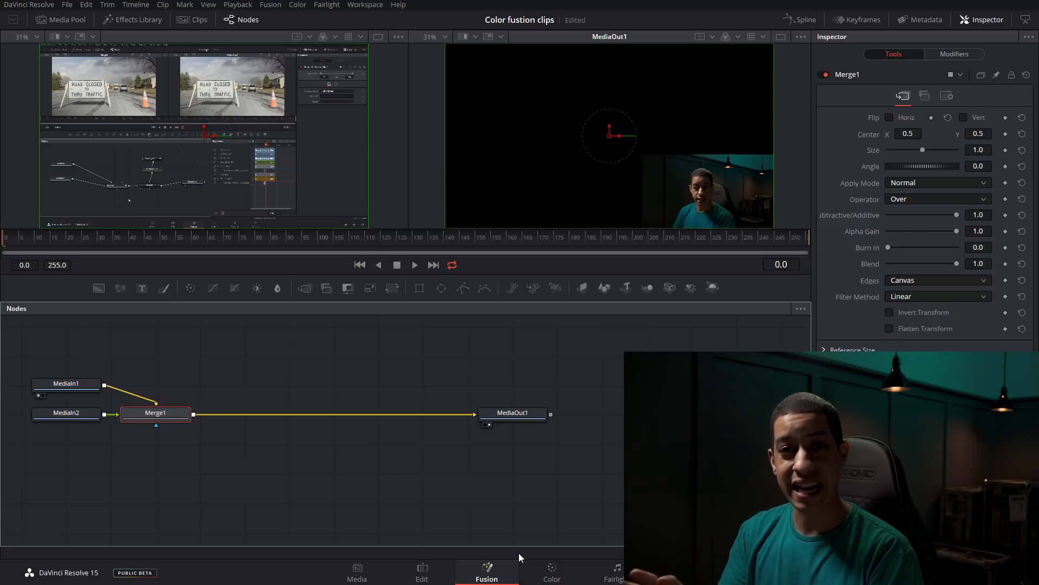
pyautogui.moveTo(144, 290); pyautogui.dragTo(194, 413)
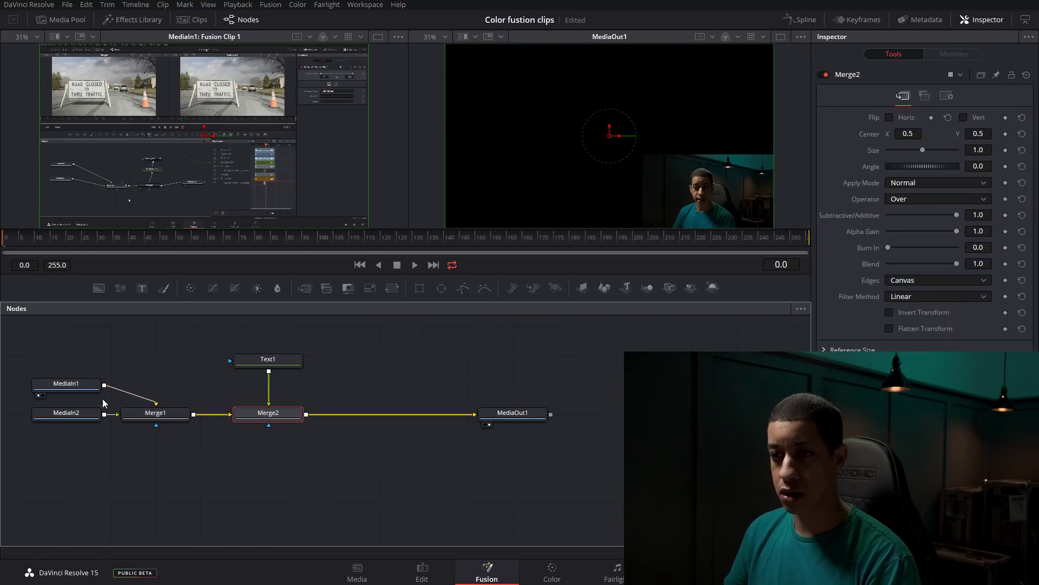
pyautogui.click(251, 361)
pyautogui.click(918, 194)
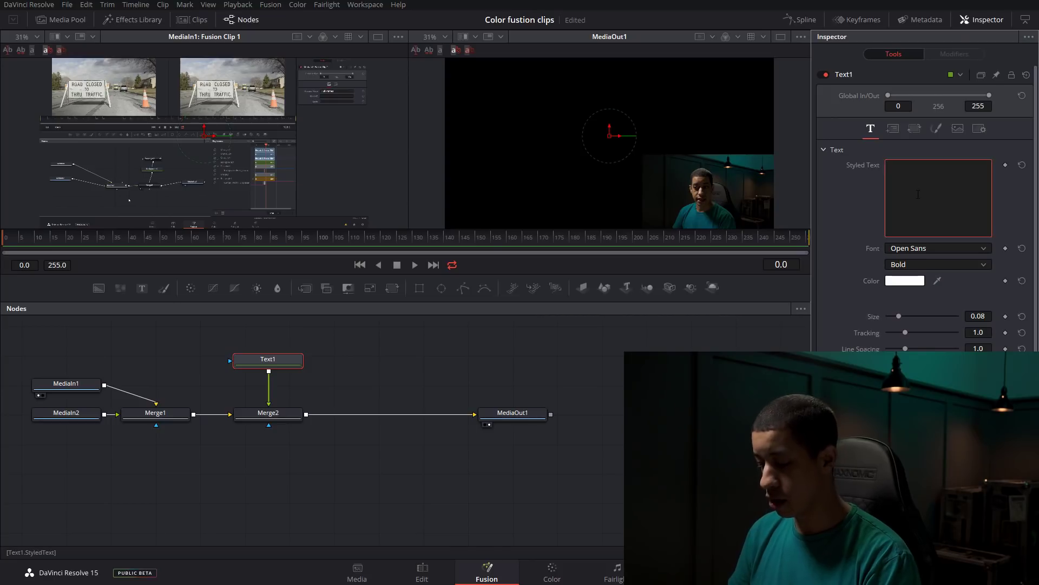
pyautogui.write('TEST')
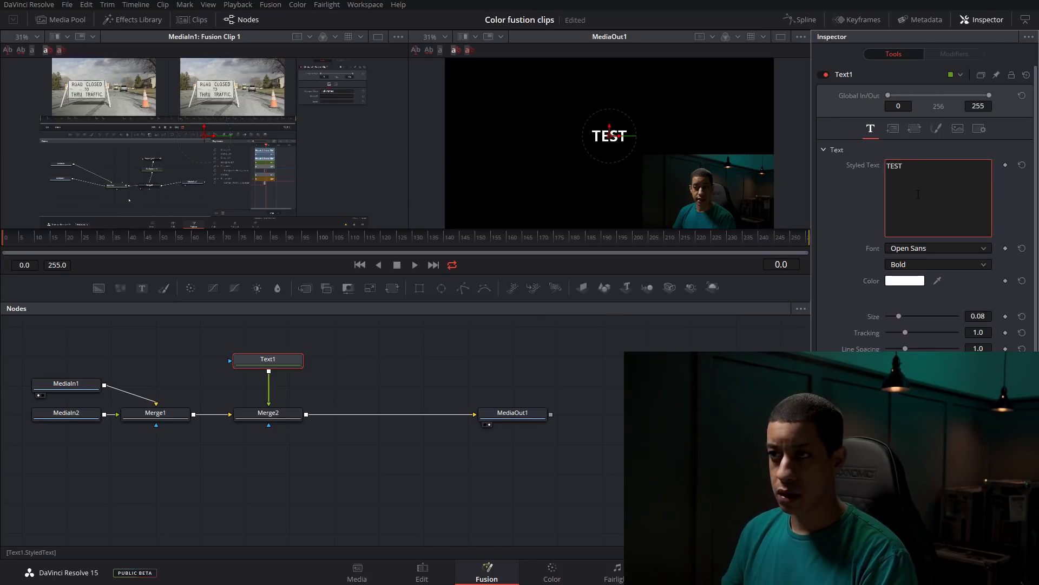
# Locate the V2 clip at the playhead in the media pool and adjust the alpha mode in C0003.MP4's clip attributes
pyautogui.click(423, 569)
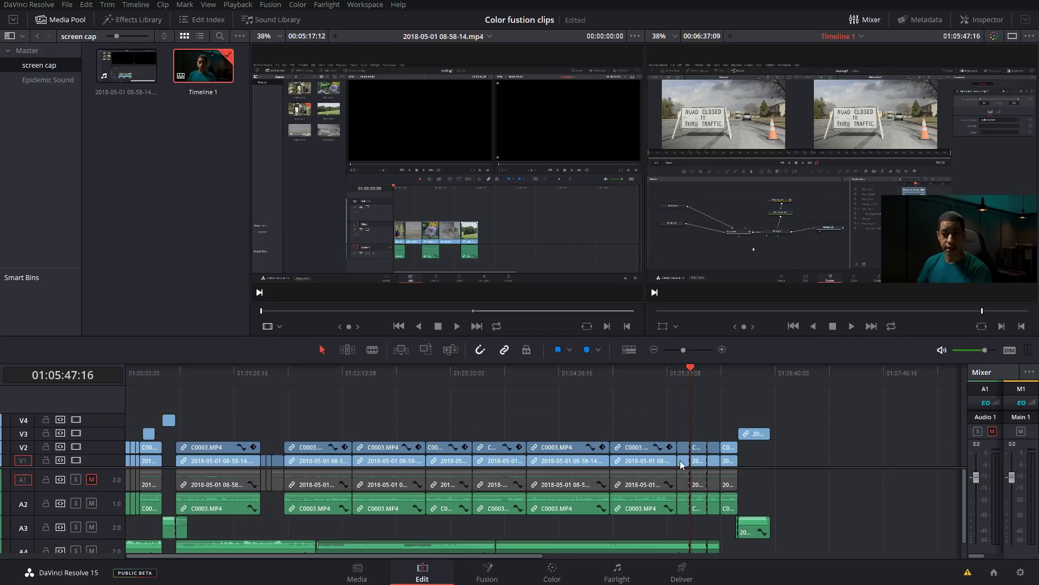
pyautogui.rightClick(699, 452)
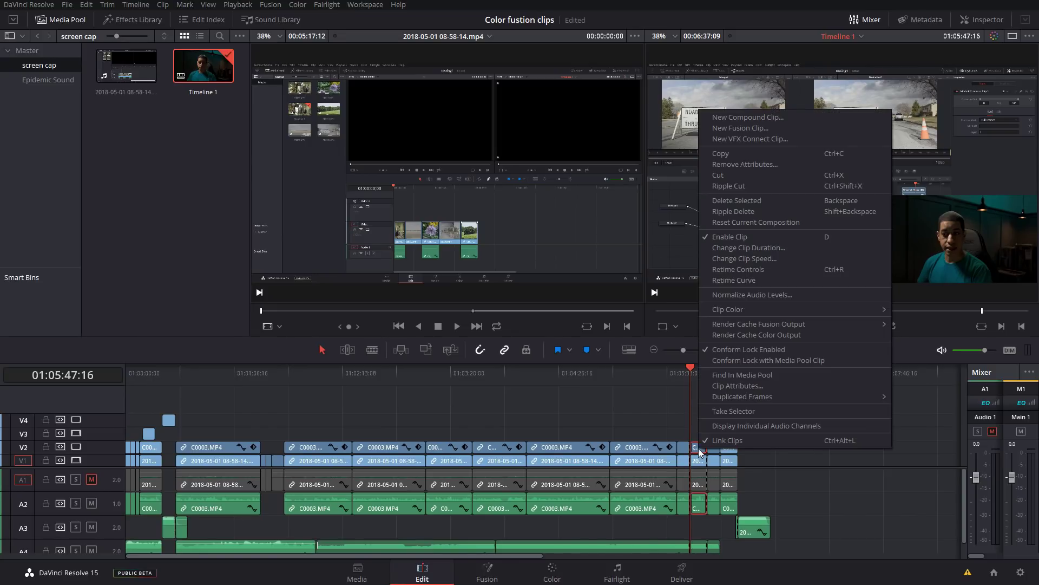
pyautogui.click(781, 377)
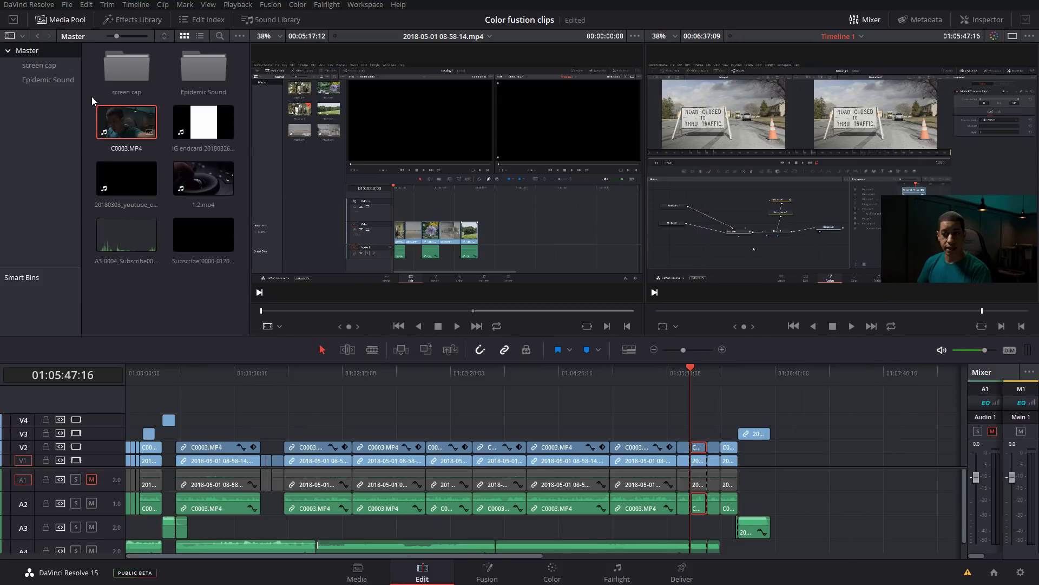
pyautogui.rightClick(126, 129)
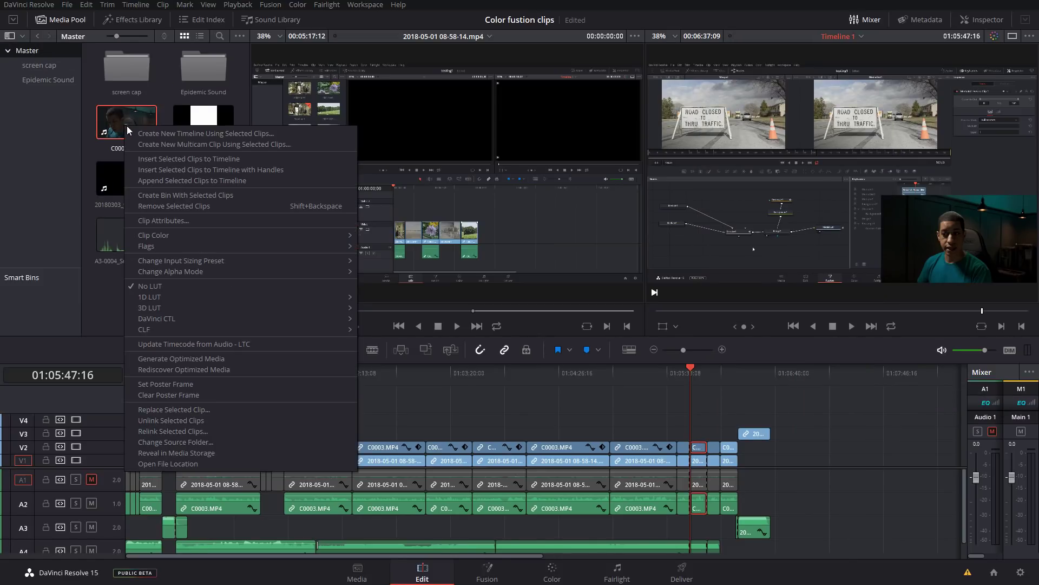
pyautogui.click(165, 220)
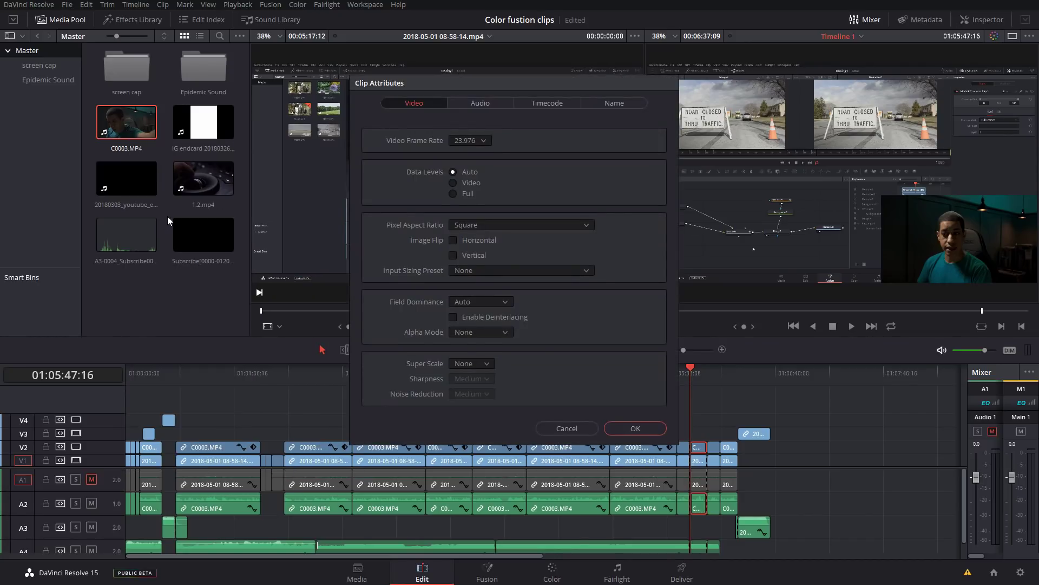
pyautogui.click(505, 332)
pyautogui.click(620, 428)
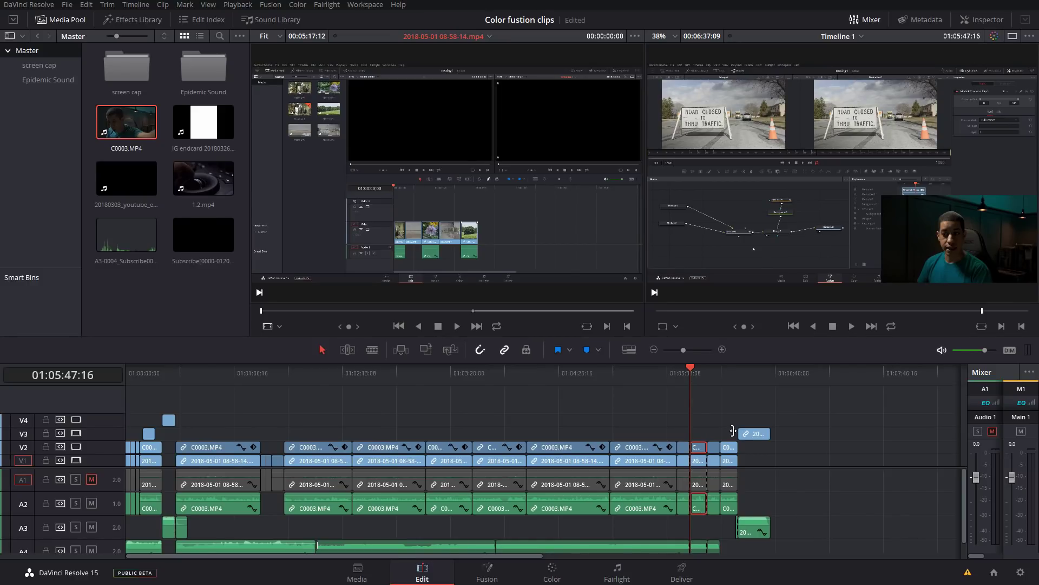
# Create a new Fusion clip from the selected V1 and V2 clips at the playhead and view its nodes in Fusion
pyautogui.rightClick(699, 463)
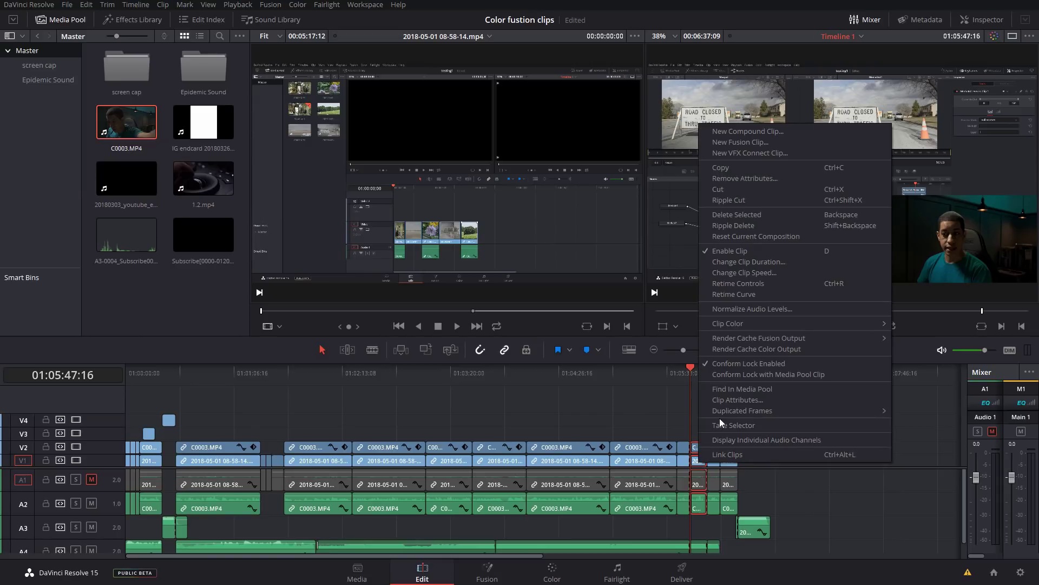
pyautogui.click(765, 142)
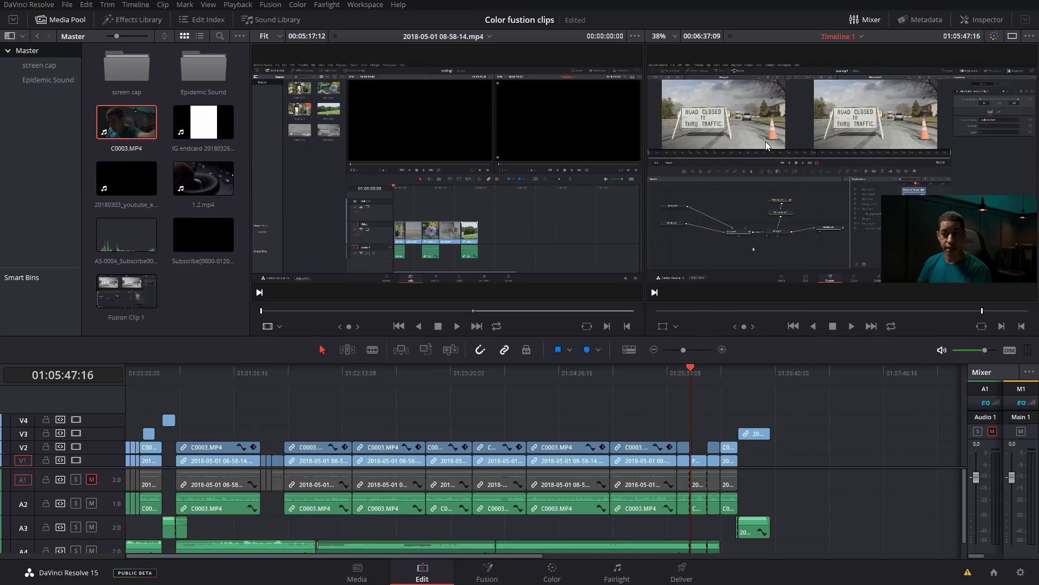
pyautogui.click(487, 573)
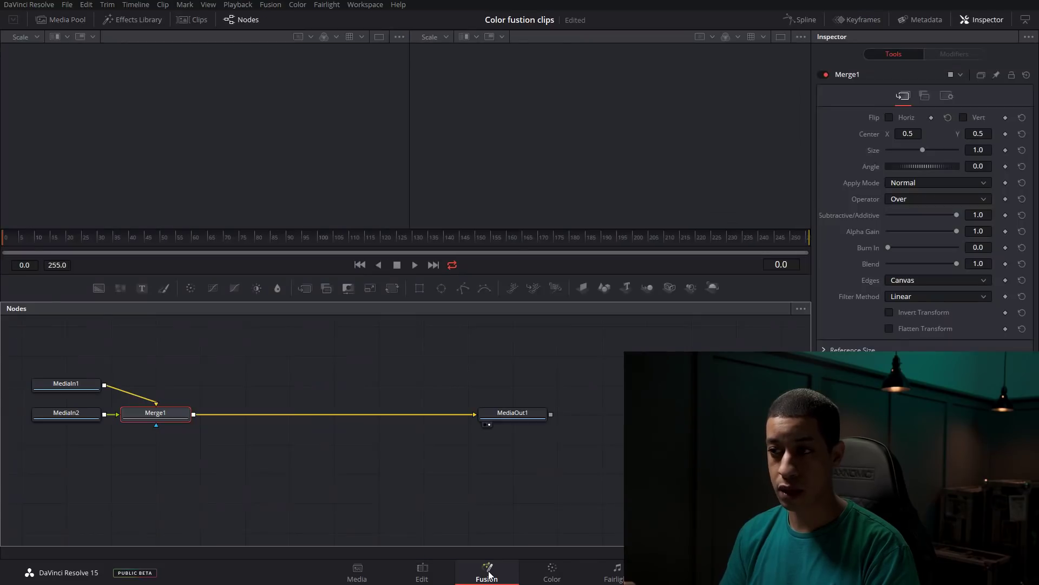
# Add a Text node merged after Merge1, set its styled text to TEST, and return to the timeline edit view
pyautogui.click(220, 422)
pyautogui.moveTo(145, 289); pyautogui.dragTo(194, 413)
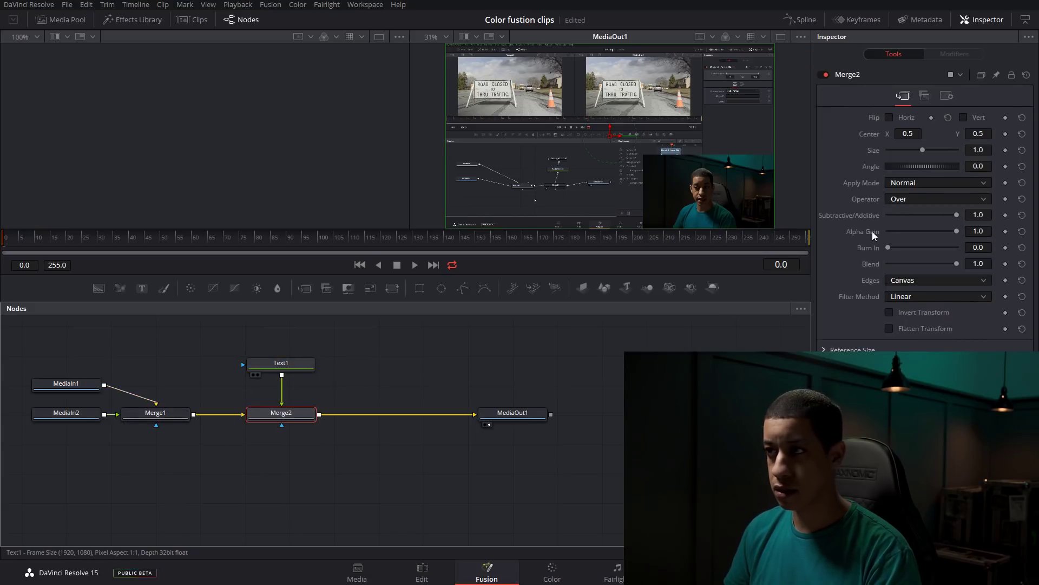
pyautogui.click(281, 363)
pyautogui.click(907, 171)
pyautogui.write('TEST')
pyautogui.click(400, 579)
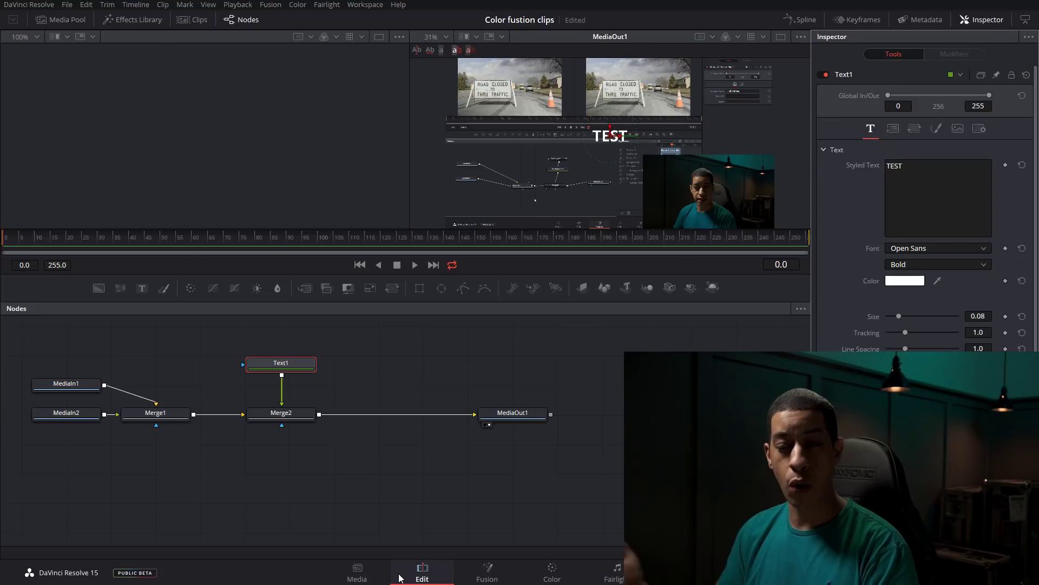